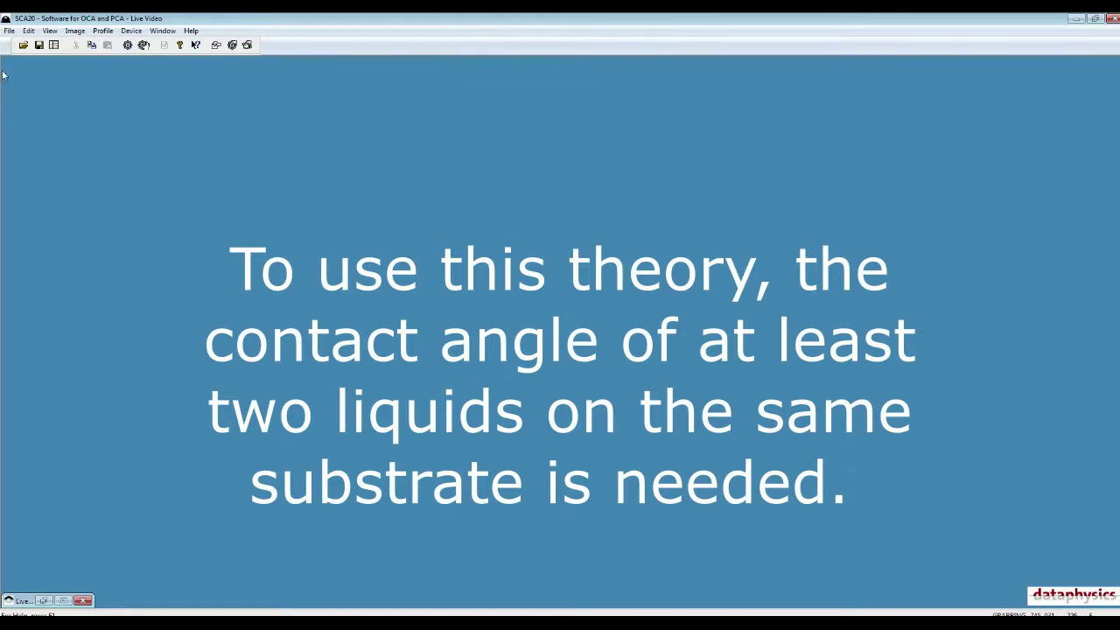
Create a new SE Calculation Window through File > New > Calculation Windows.
left_click(9, 31)
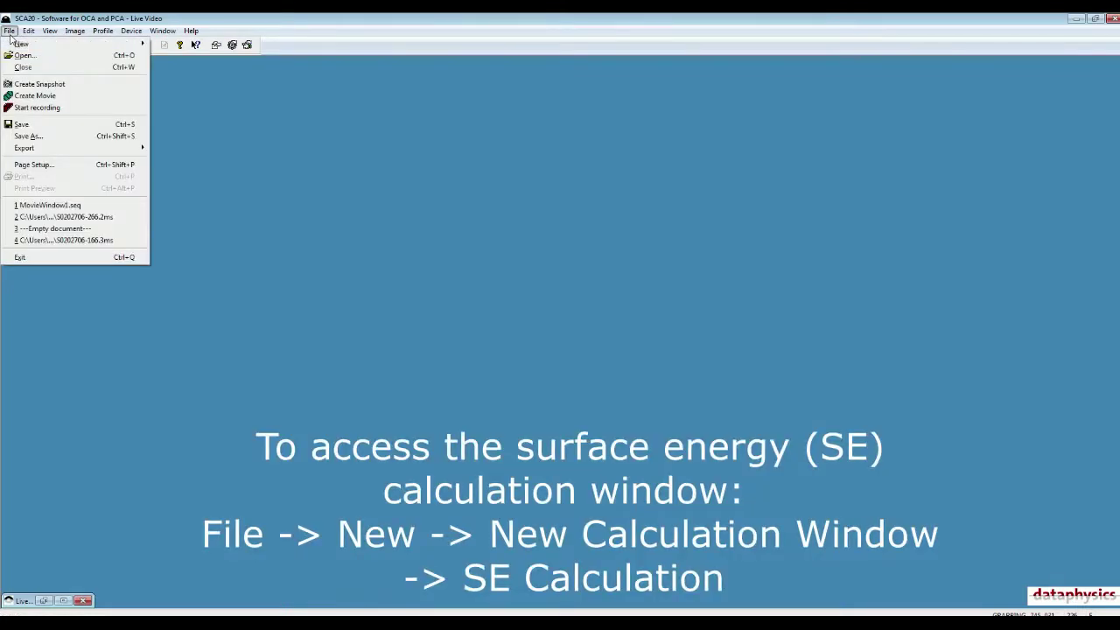
mouse_move(27, 43)
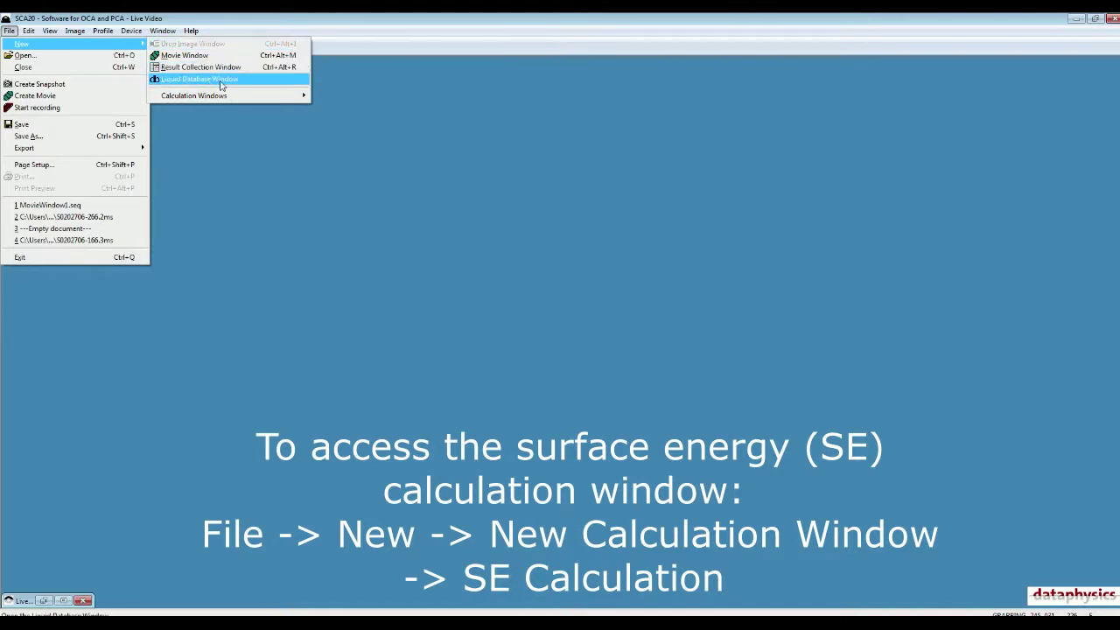
mouse_move(246, 99)
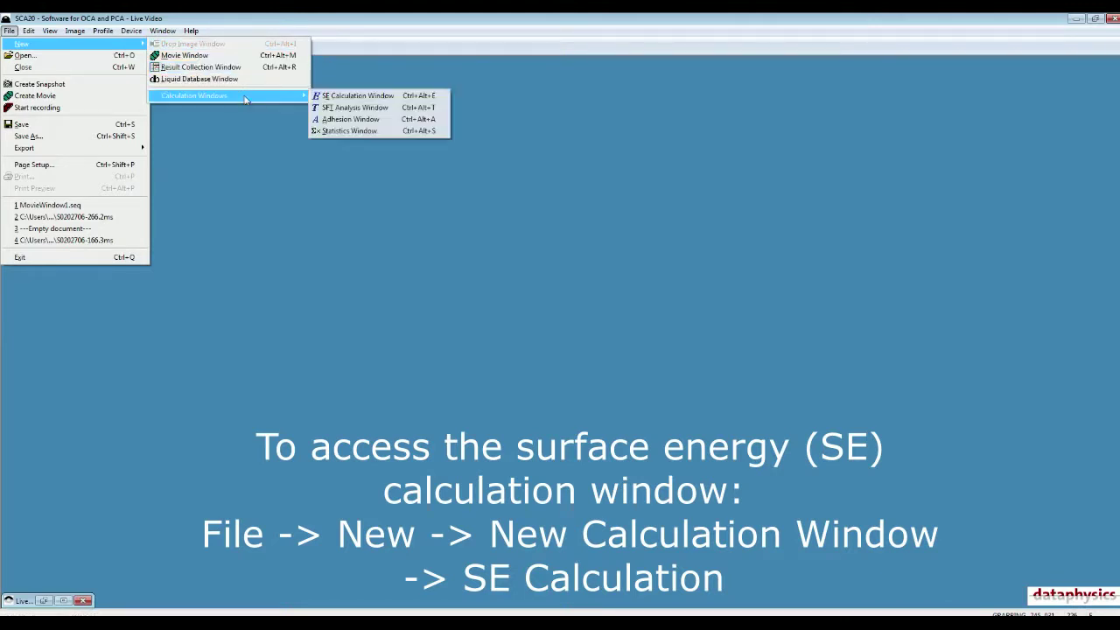
left_click(411, 98)
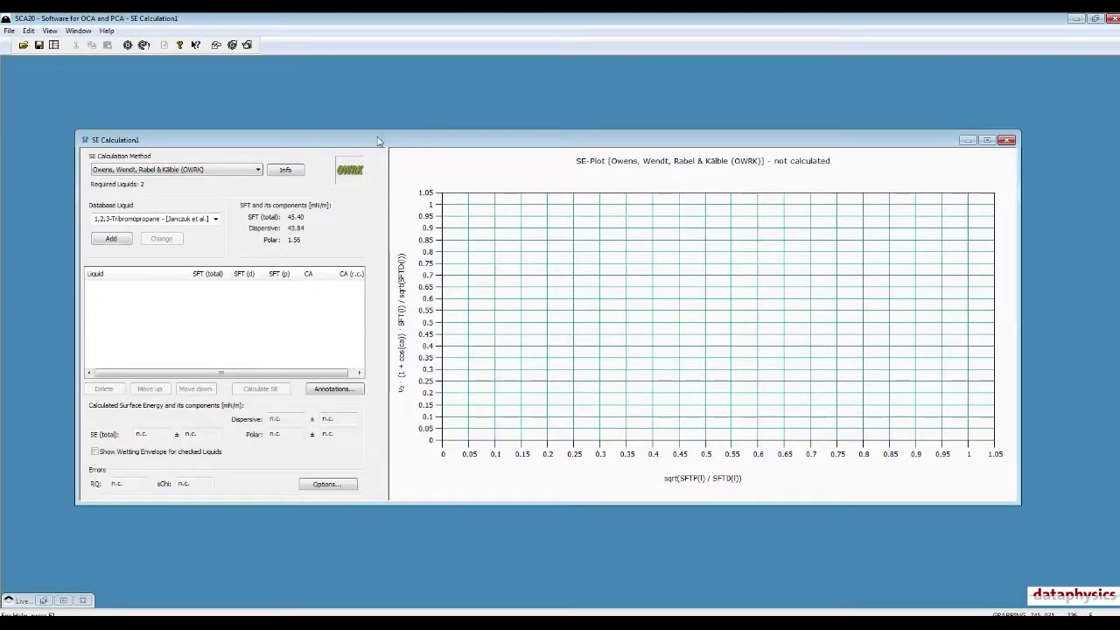
Choose the Owens, Wendt, Rabel & Kälble (OWRK) method and open its help page.
left_click(242, 172)
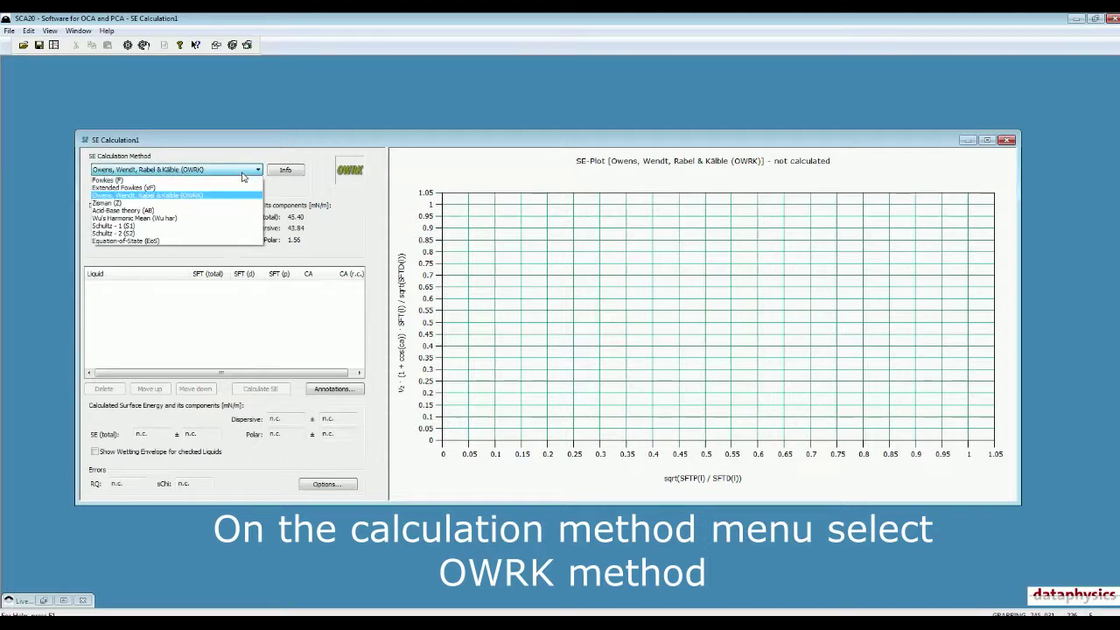
left_click(177, 200)
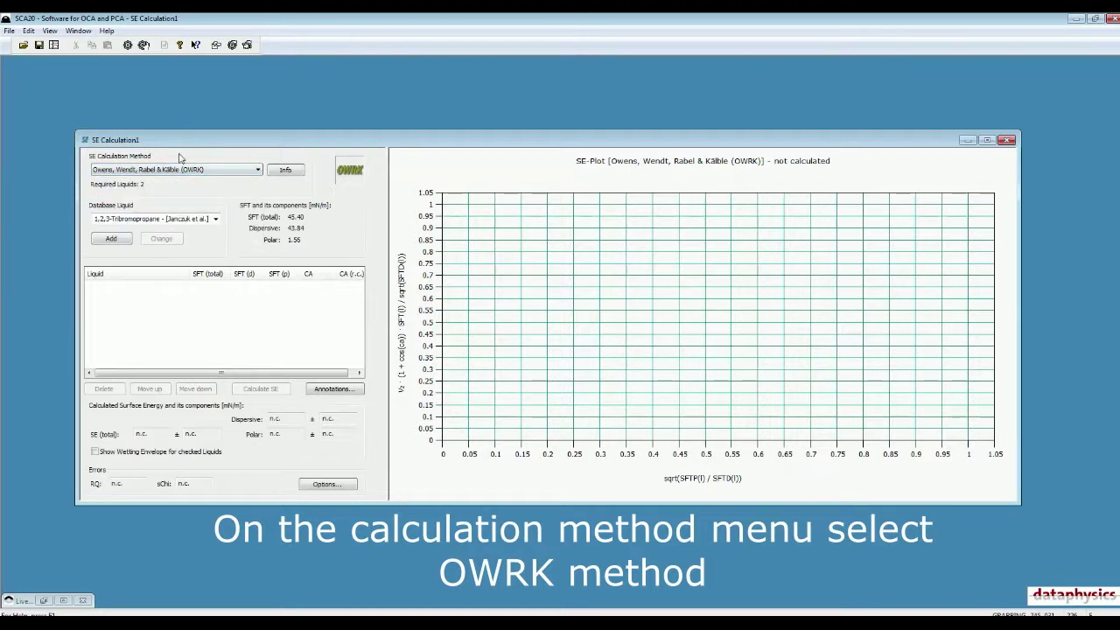
left_click(287, 172)
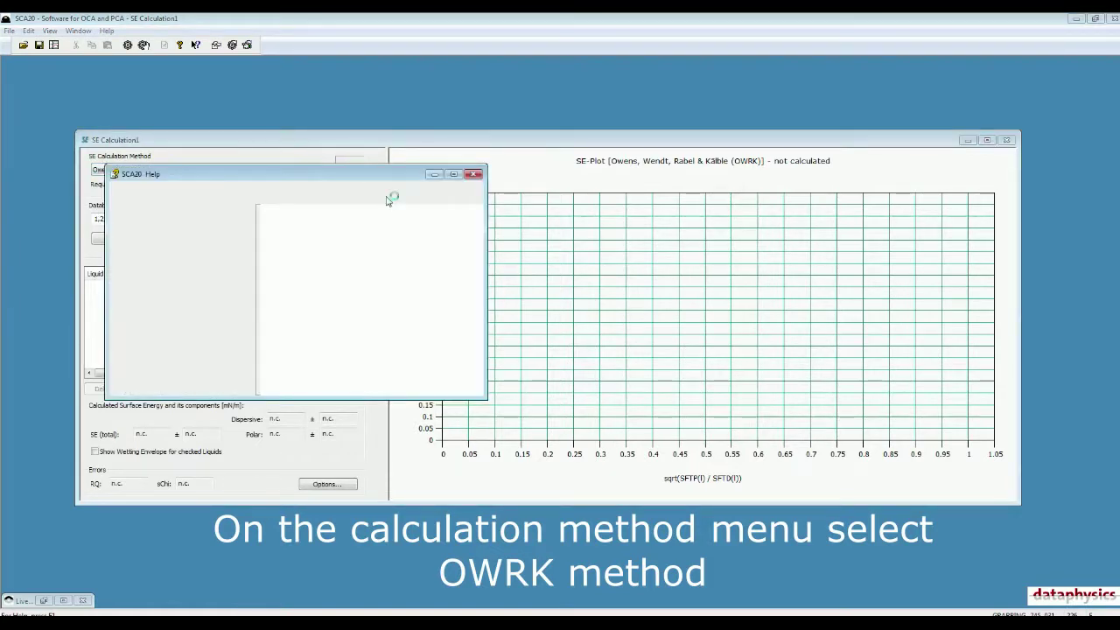
left_click_drag(407, 162, 697, 93)
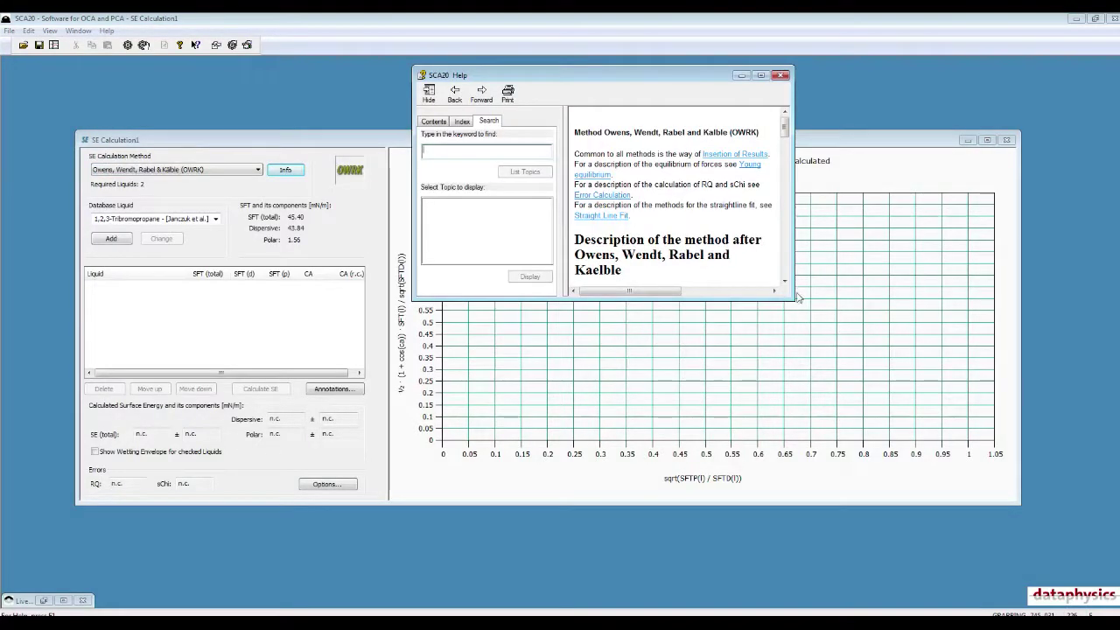
left_click_drag(796, 294, 1024, 473)
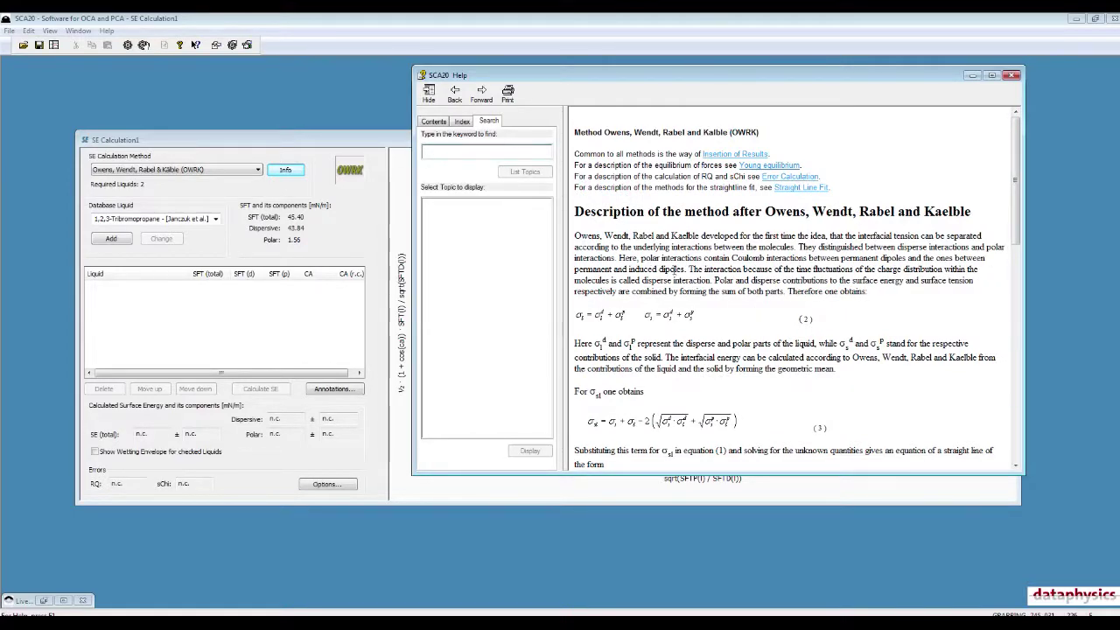
scroll(674, 271, "down", 10)
scroll(674, 278, "down", 5)
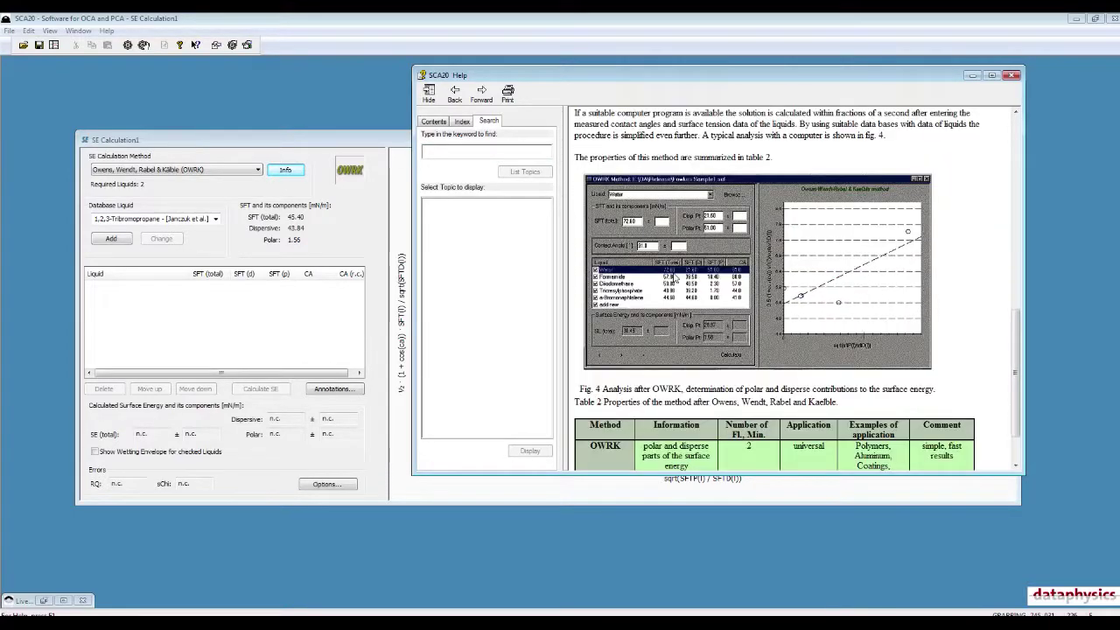
left_click(1012, 75)
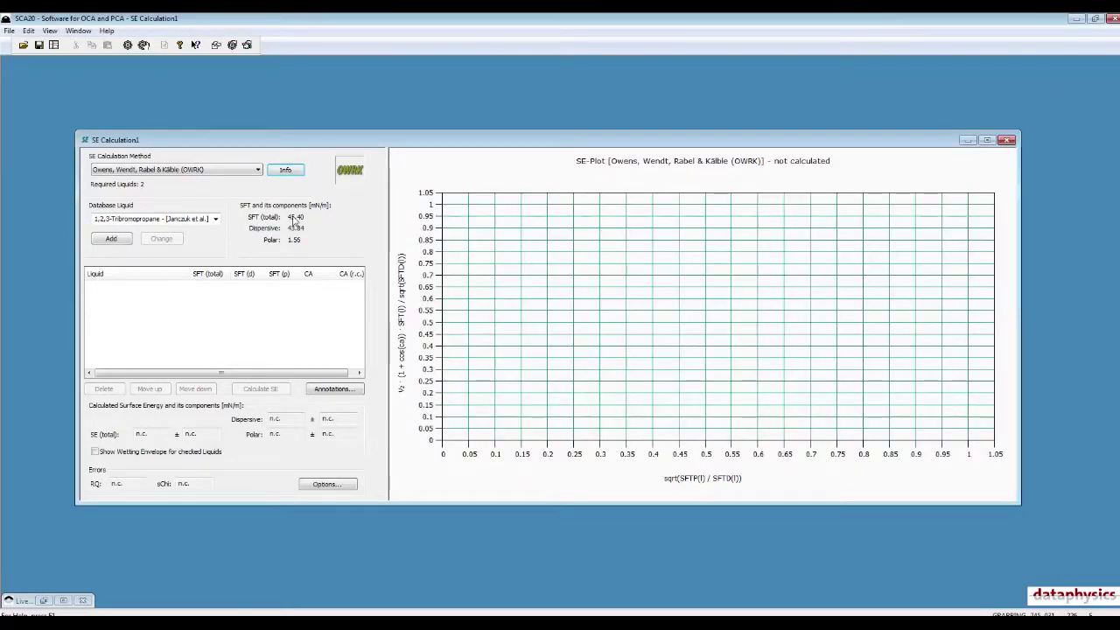
Open the Database Liquid list and scroll down to the Water entries.
left_click(215, 219)
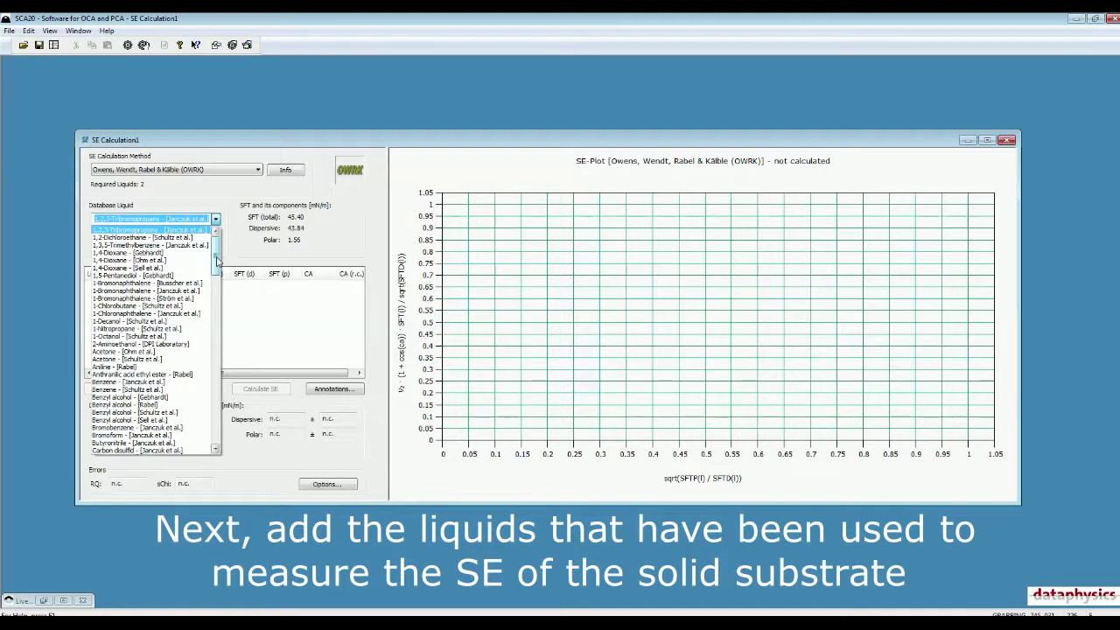
left_click_drag(217, 261, 162, 221)
left_click_drag(216, 253, 217, 433)
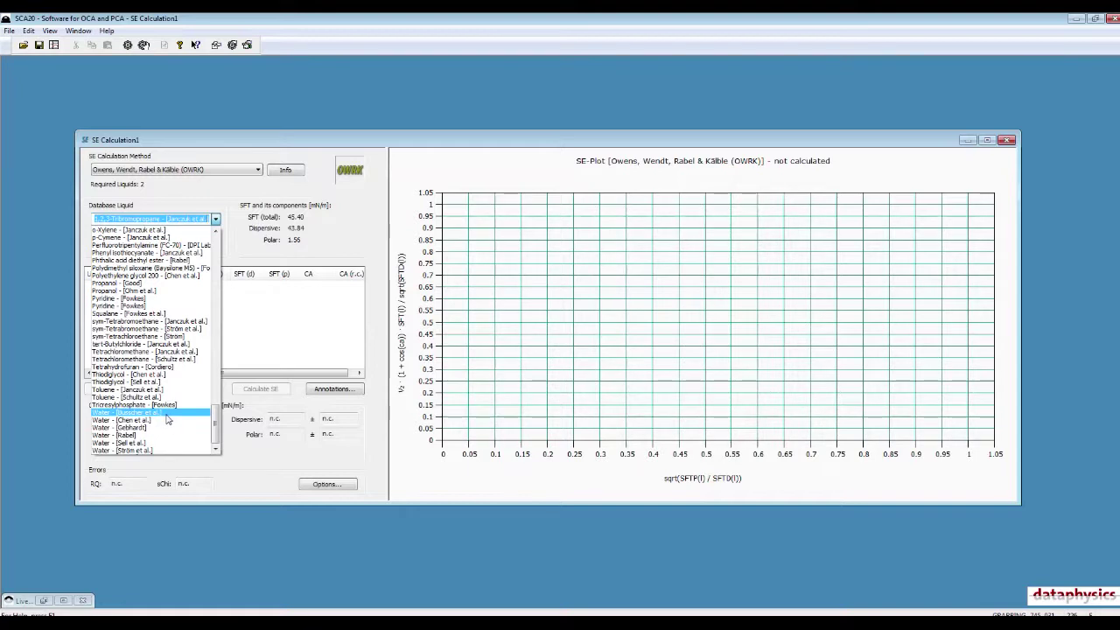
Select Water - [Busscher et al.] as the database liquid (SFT 72.10, dispersive 19.90, polar 52.20 mN/m).
left_click(166, 418)
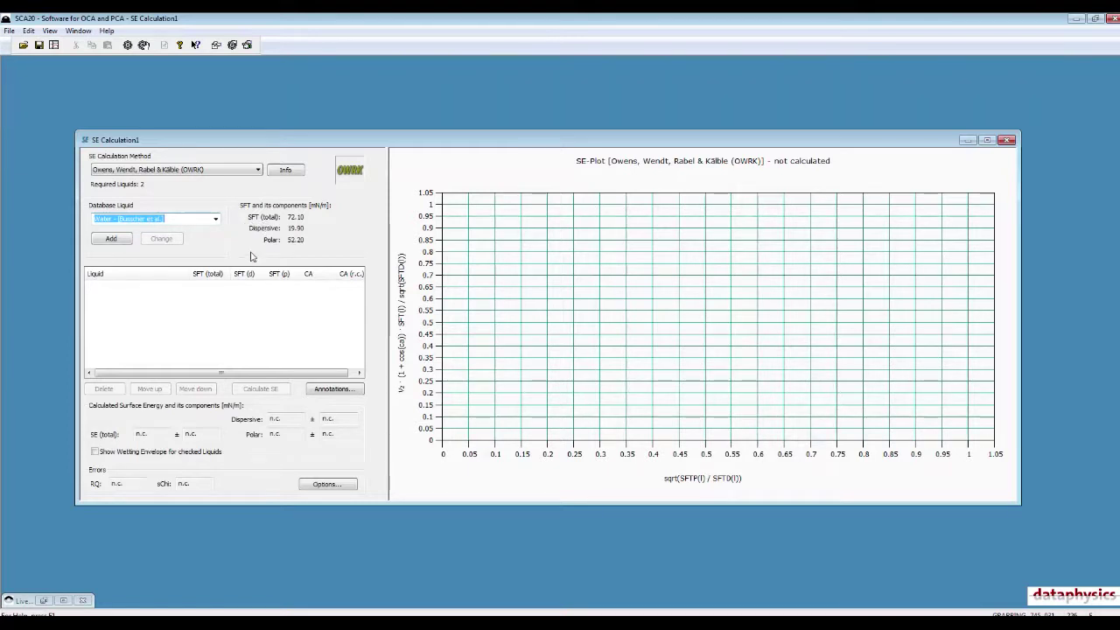
left_click(216, 223)
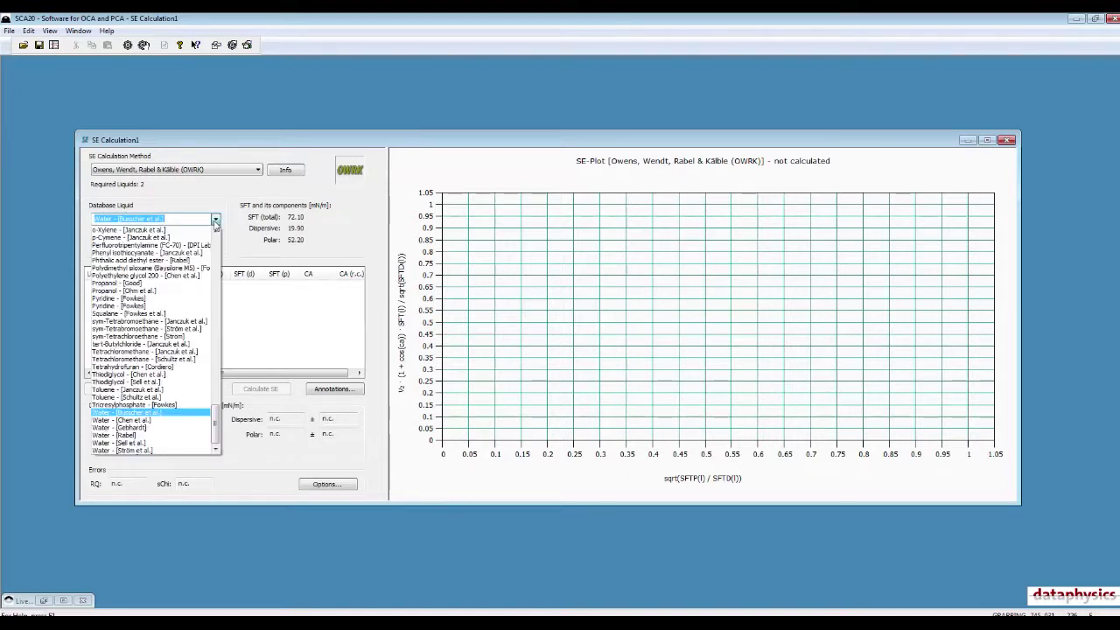
left_click(161, 408)
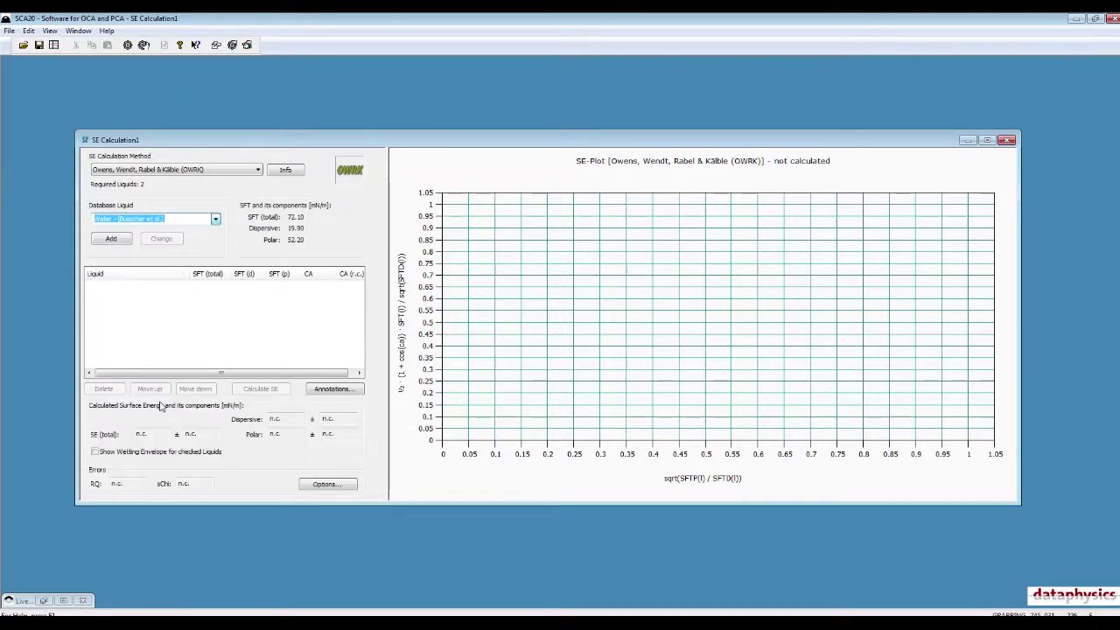
left_click(8, 32)
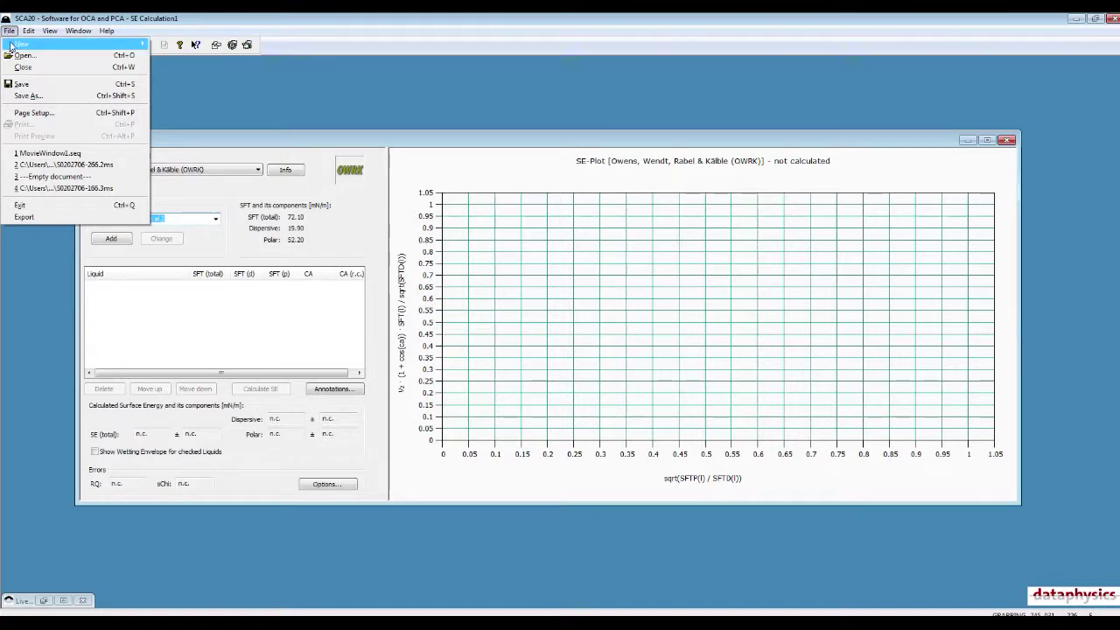
Browse Water's author-specific entries in the liquids database, viewing Rabel's values, then close it.
mouse_move(14, 44)
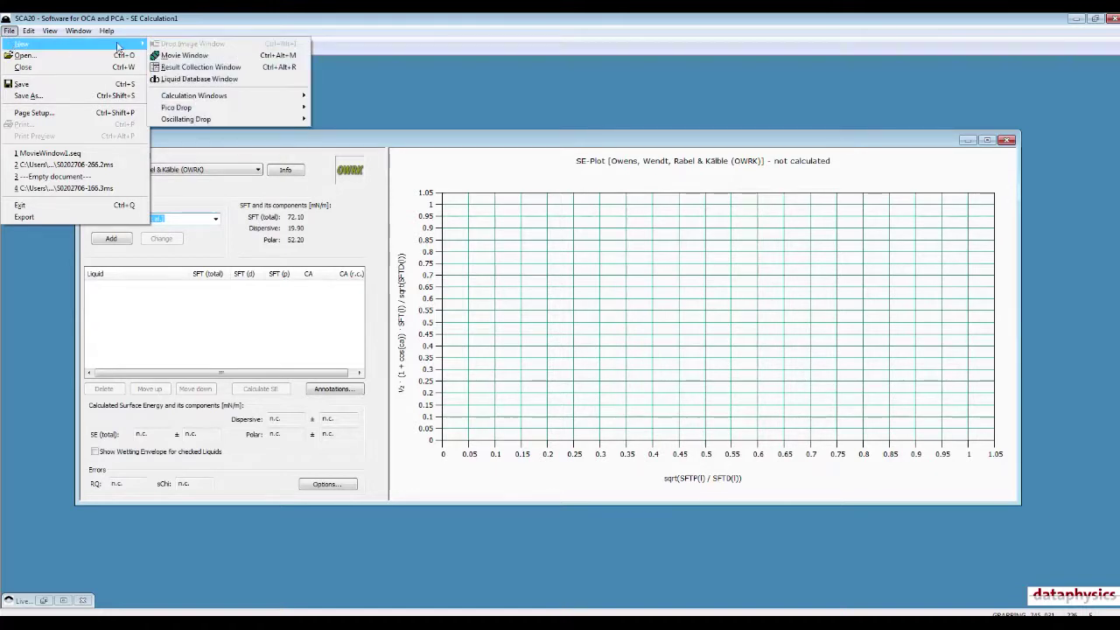
left_click(198, 82)
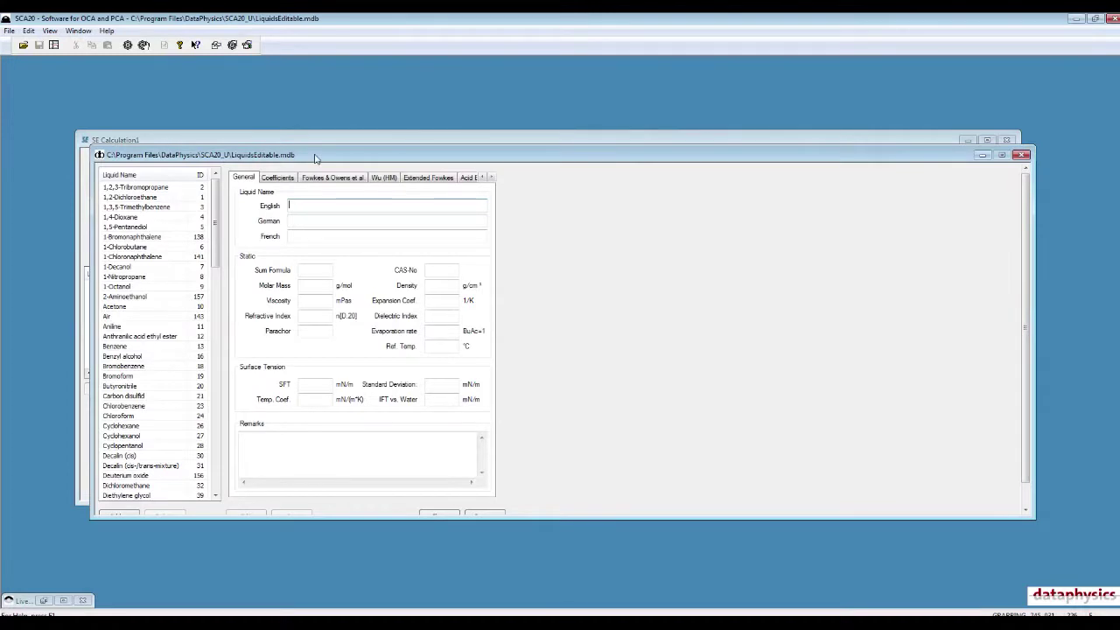
left_click(336, 155)
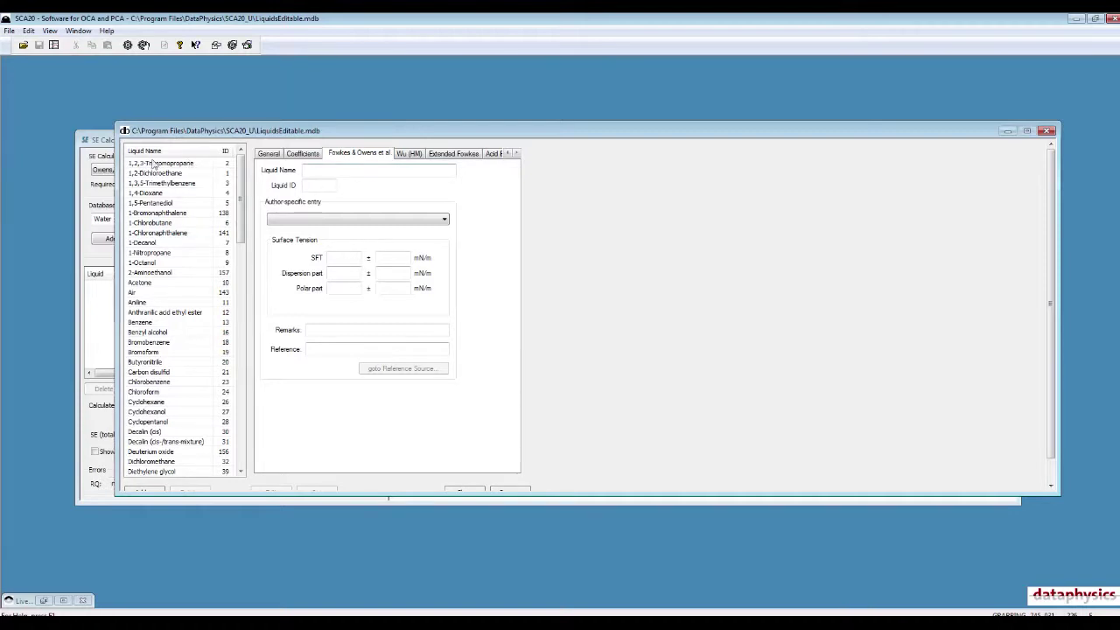
left_click_drag(242, 185, 255, 420)
left_click(149, 473)
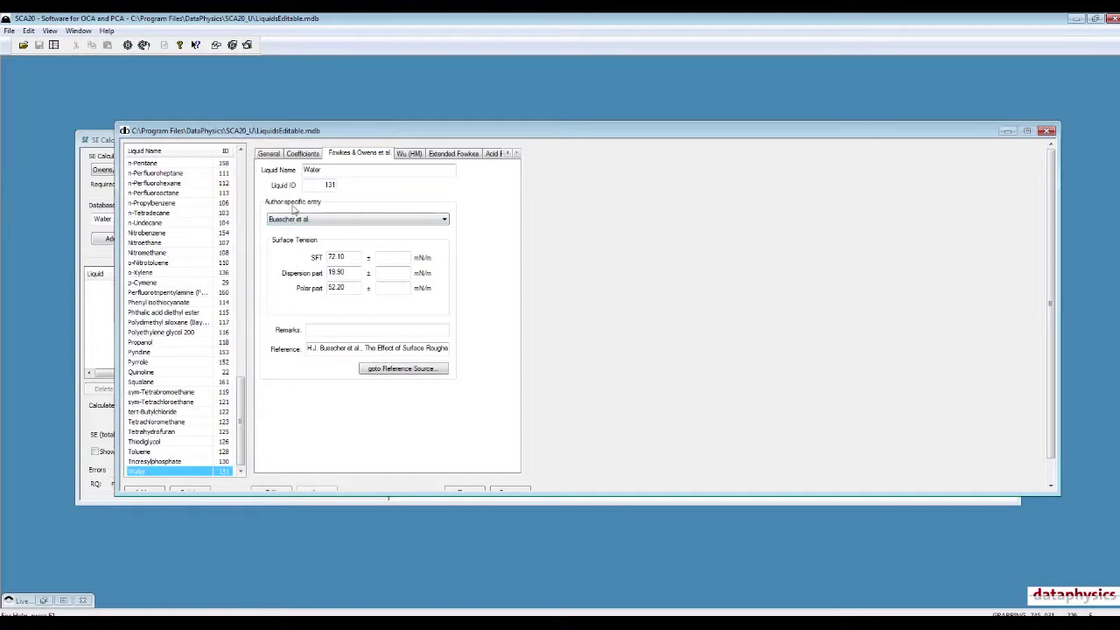
left_click(325, 223)
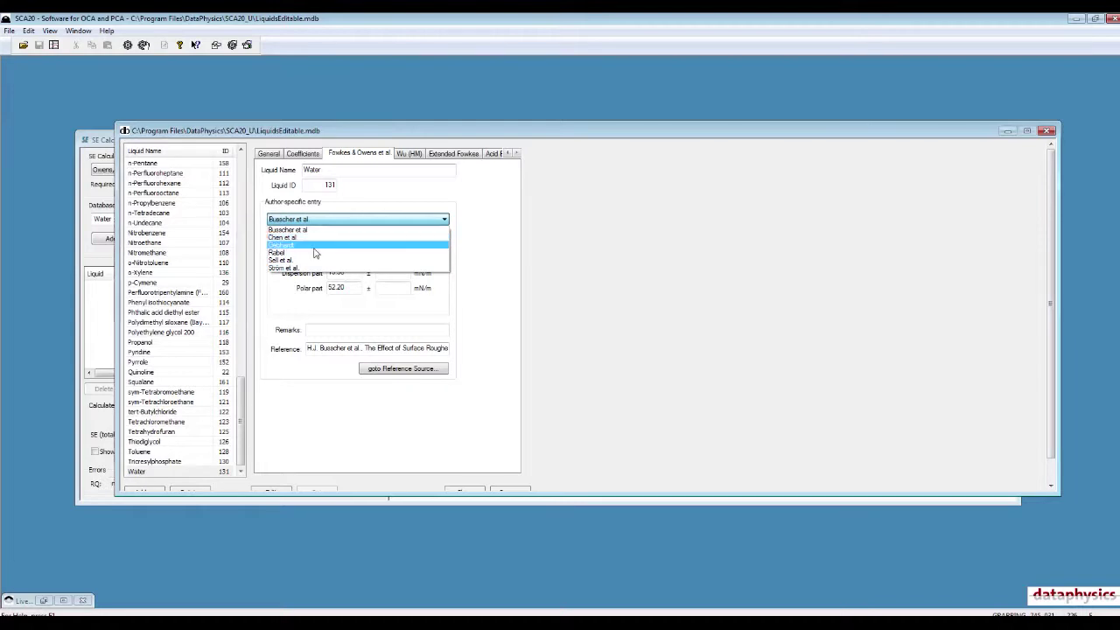
left_click(315, 252)
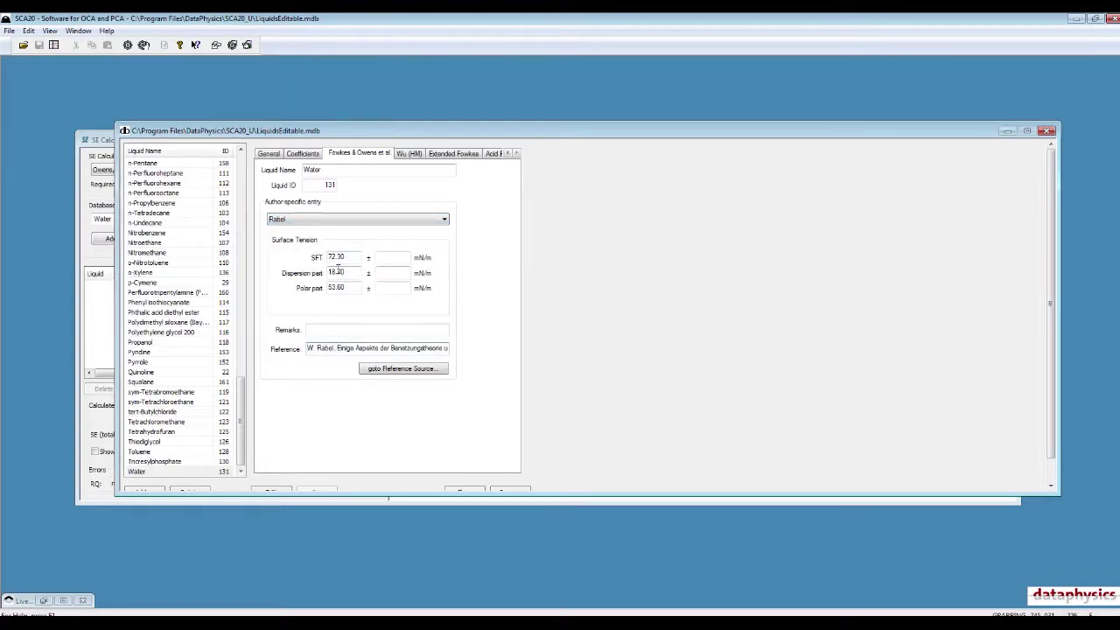
left_click(1048, 131)
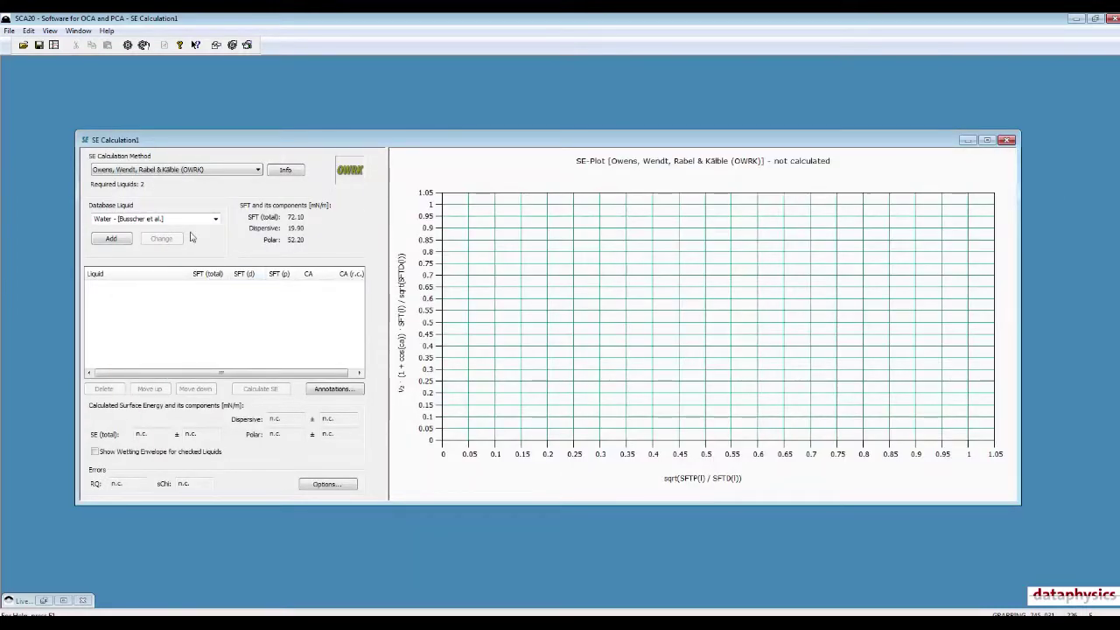
Add Water [Busscher et al.] and n-Dodecane [Jasper] to the OWRK liquid table.
left_click(138, 221)
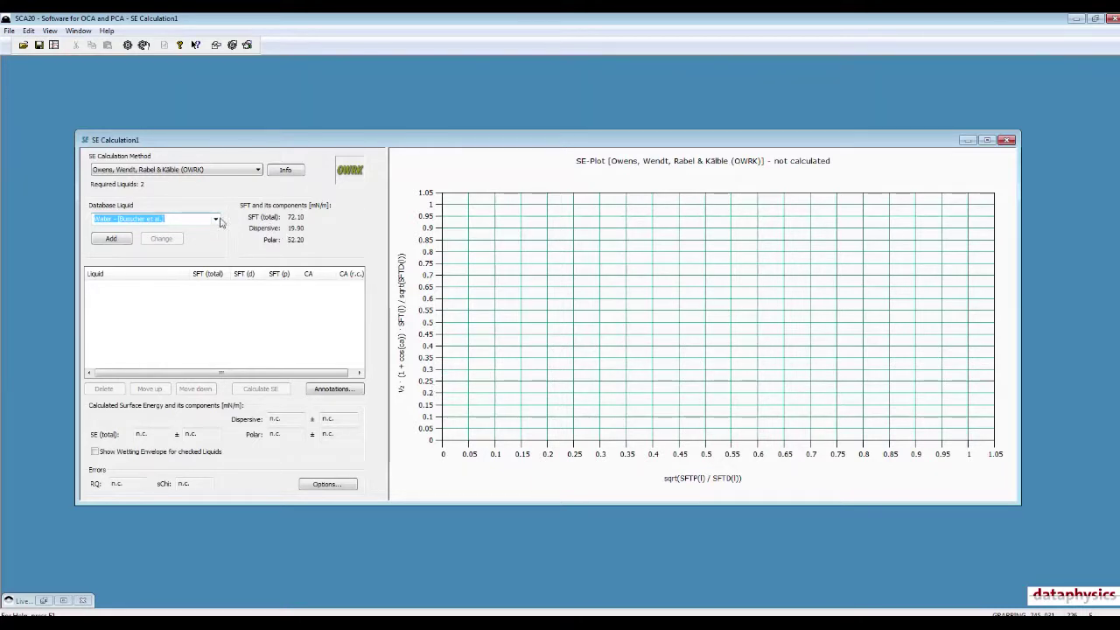
left_click(111, 240)
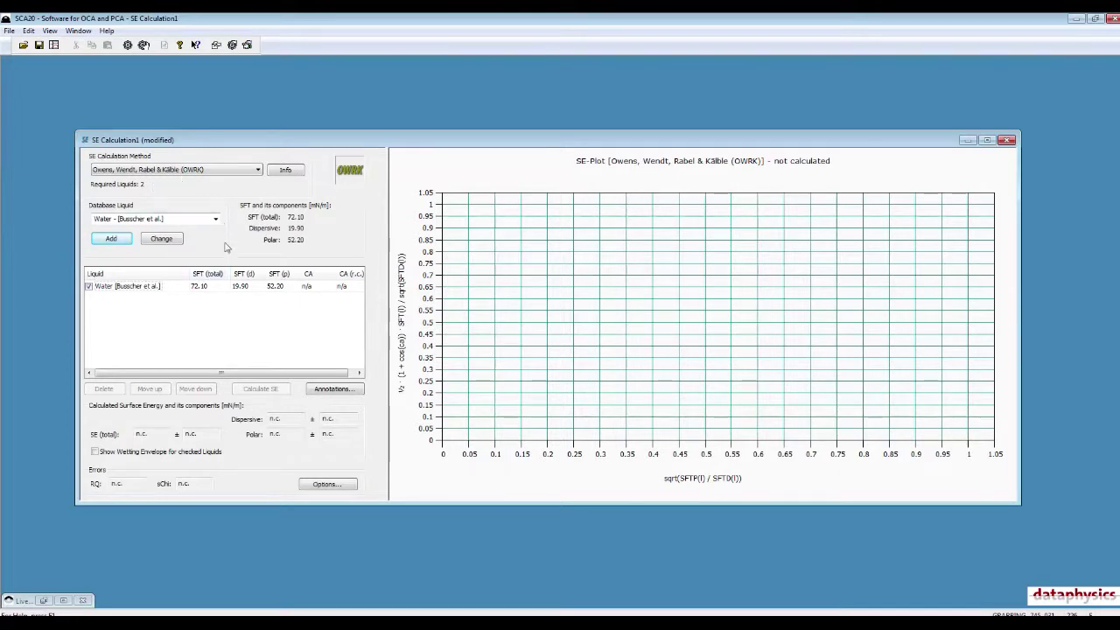
left_click(217, 218)
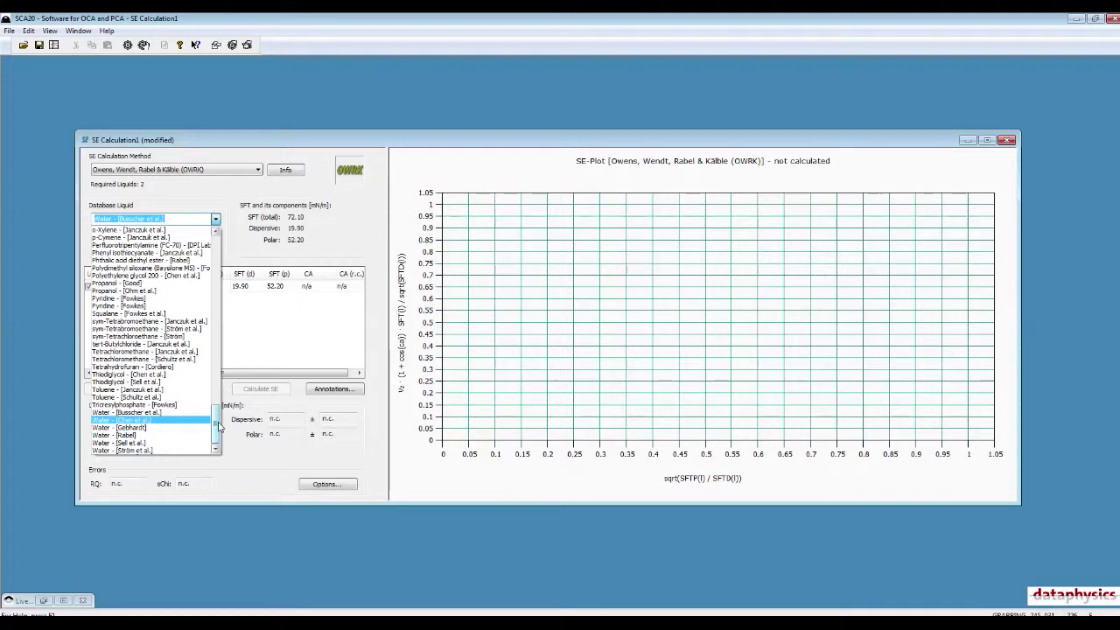
left_click_drag(215, 429, 216, 355)
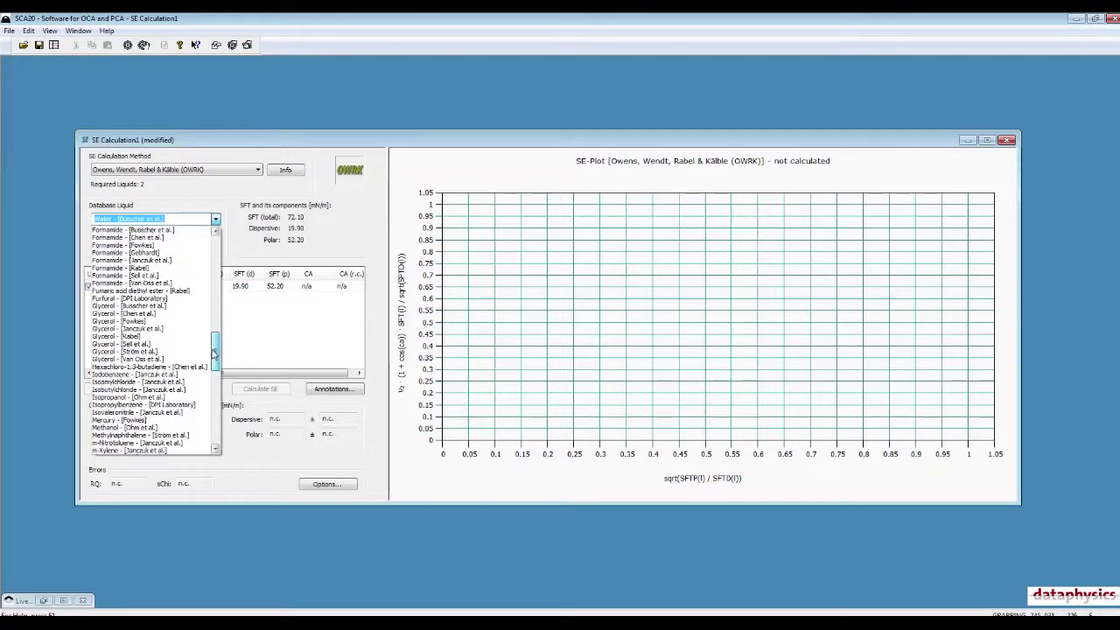
scroll(176, 317, "down", 3)
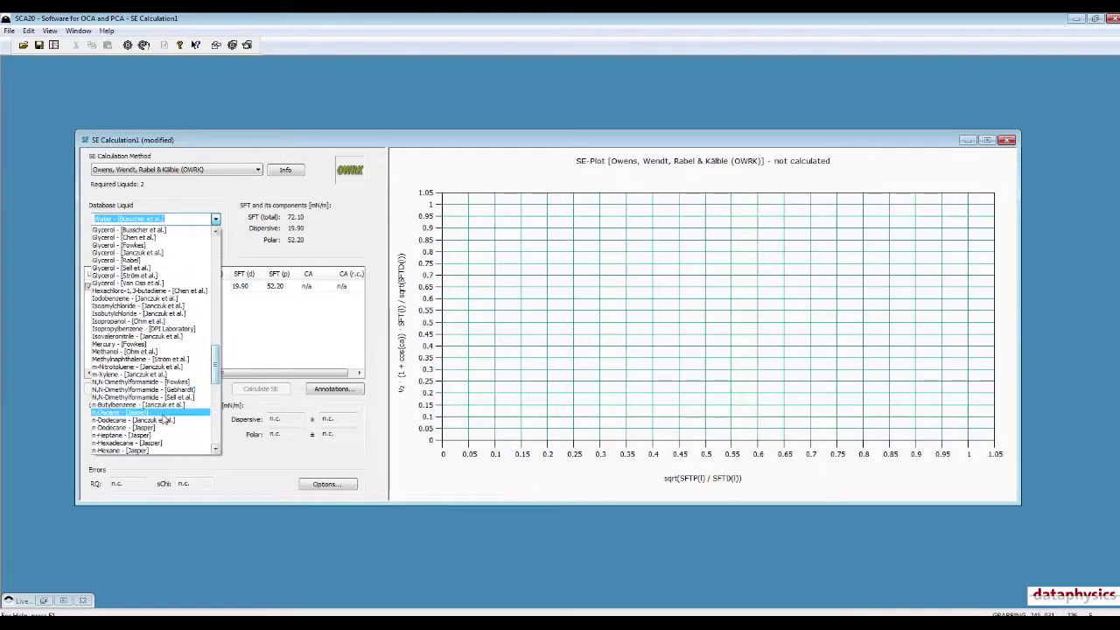
left_click(131, 427)
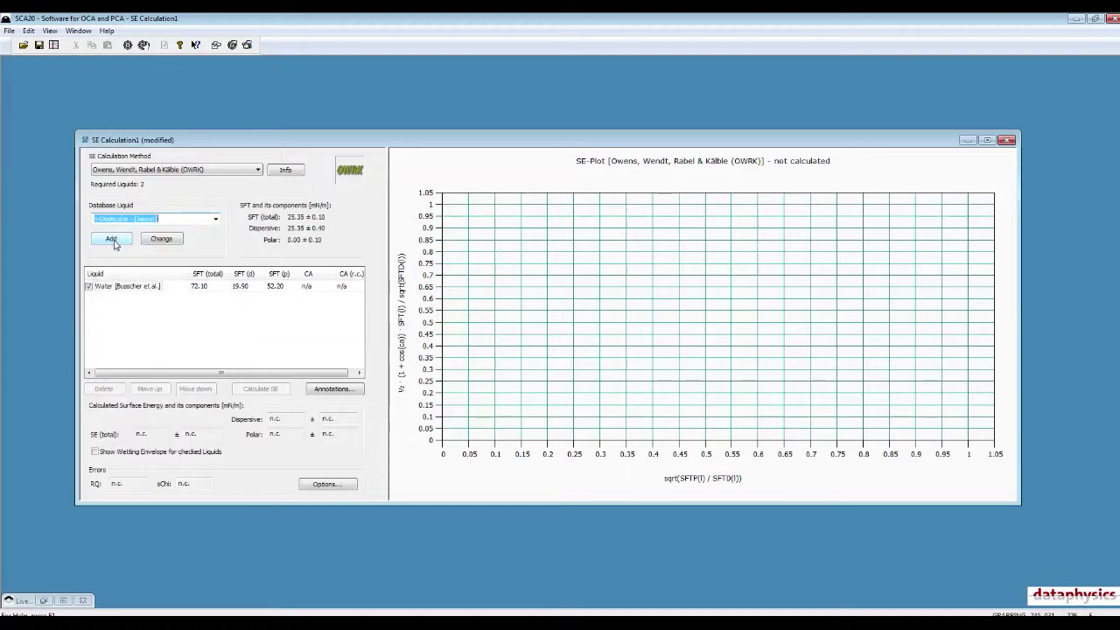
left_click(111, 239)
left_click(123, 288)
Enter contact angles 75 (Water) and 50 (n-Dodecane), then calculate SE: 31.00 mN/m.
left_click(124, 299)
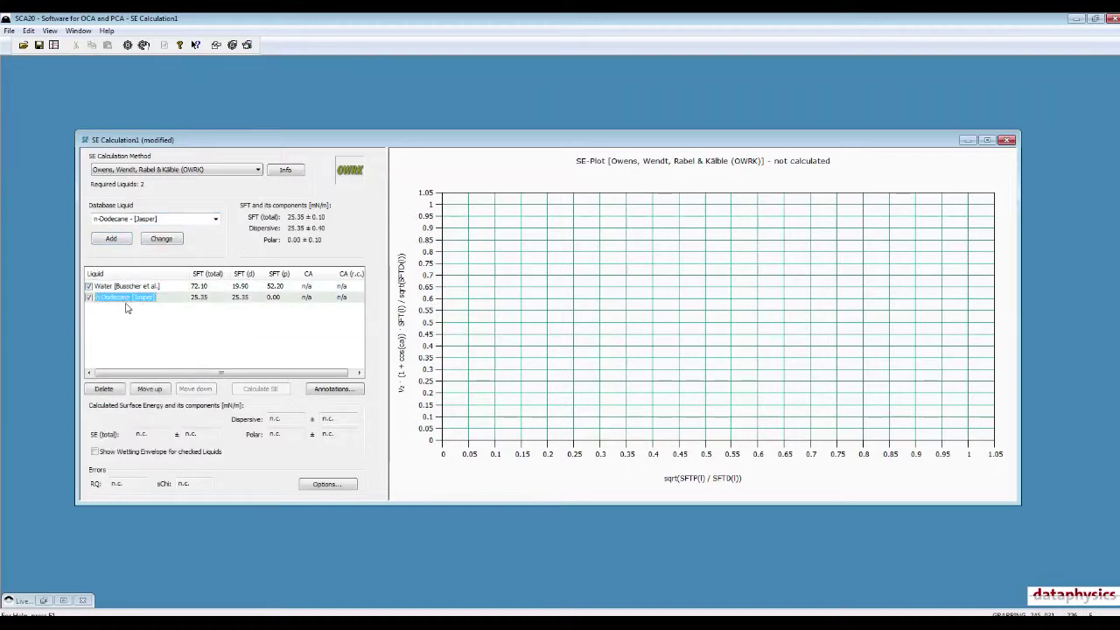
left_click(150, 289)
double_click(309, 287)
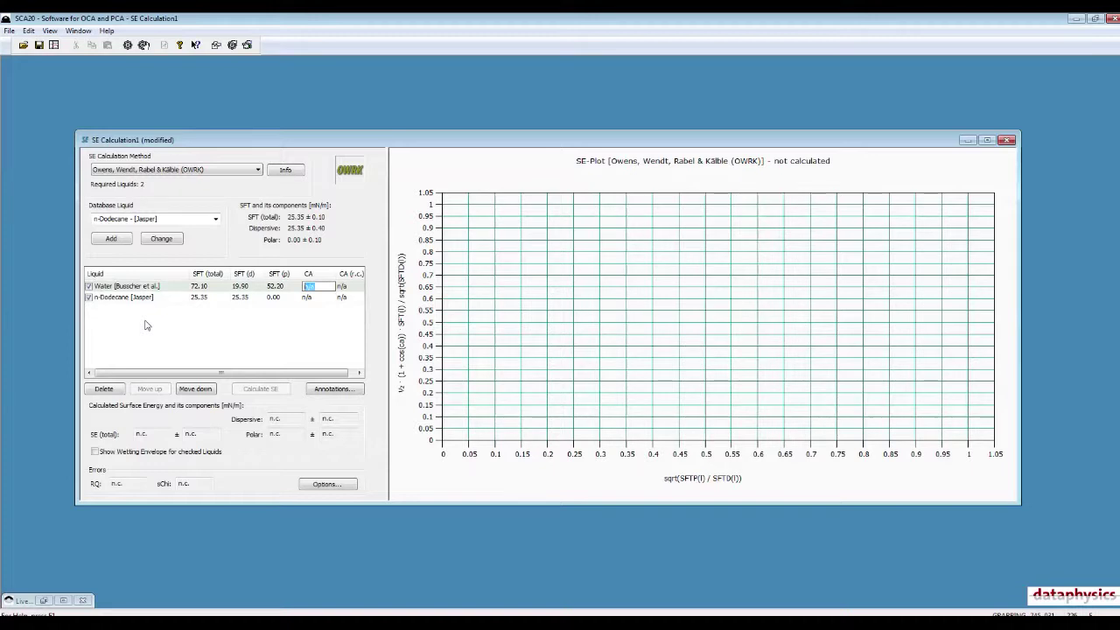
type("75")
left_click(115, 299)
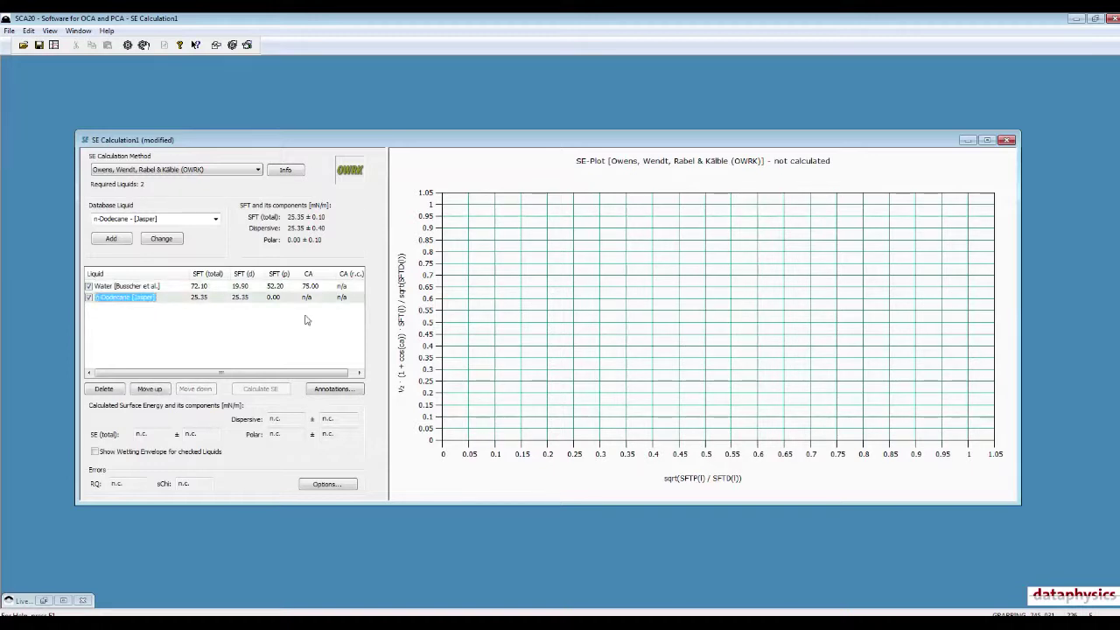
left_click(310, 299)
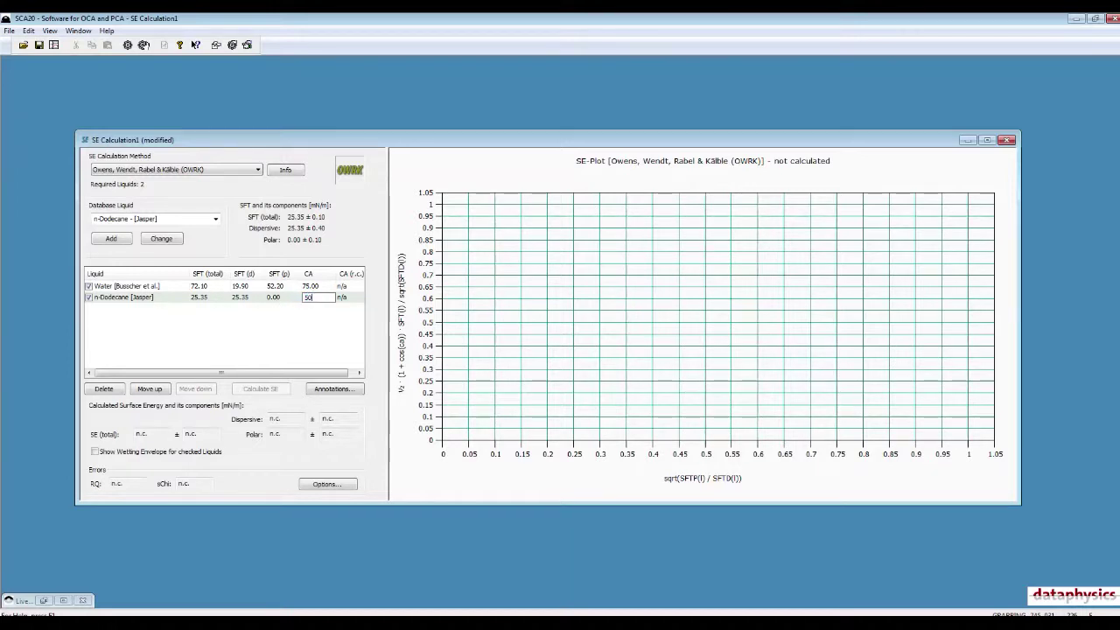
type("30")
key("Return")
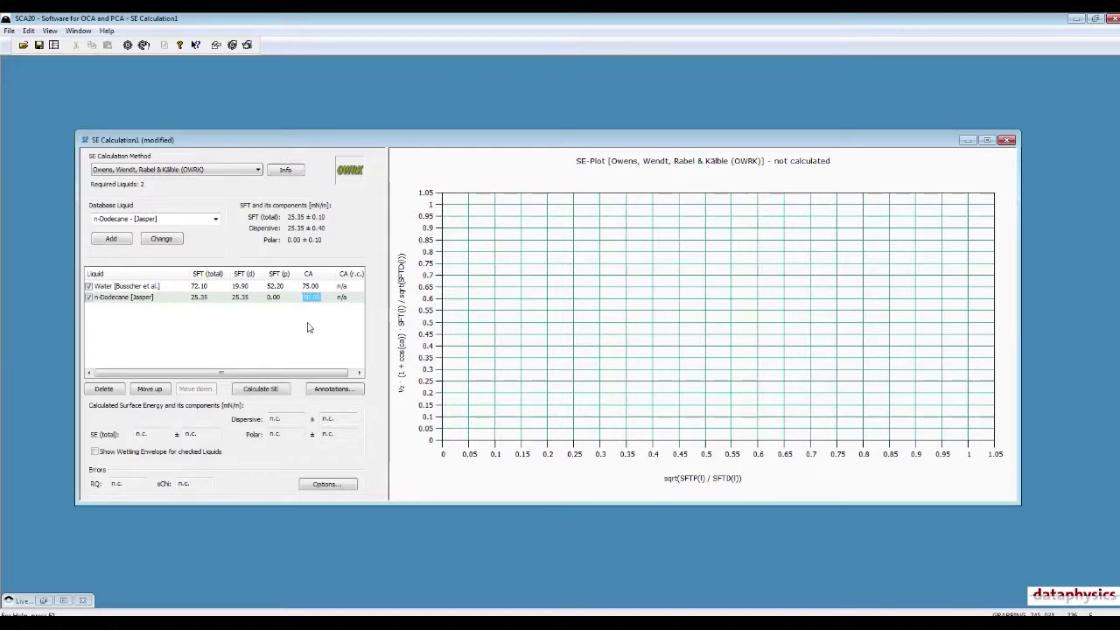
left_click(269, 392)
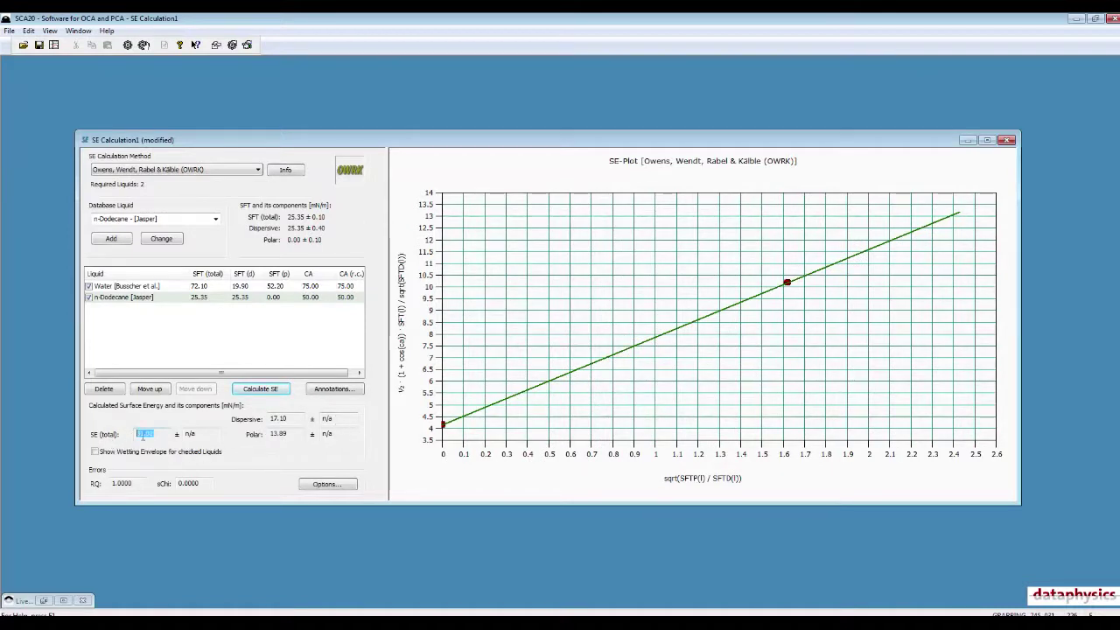
key("Tab")
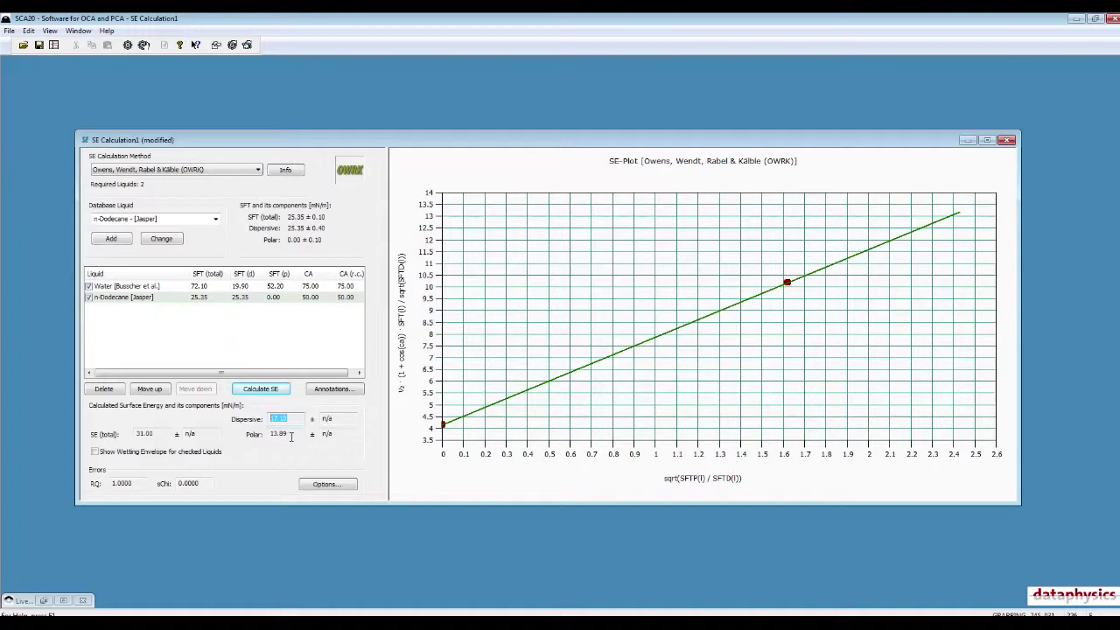
key("Tab")
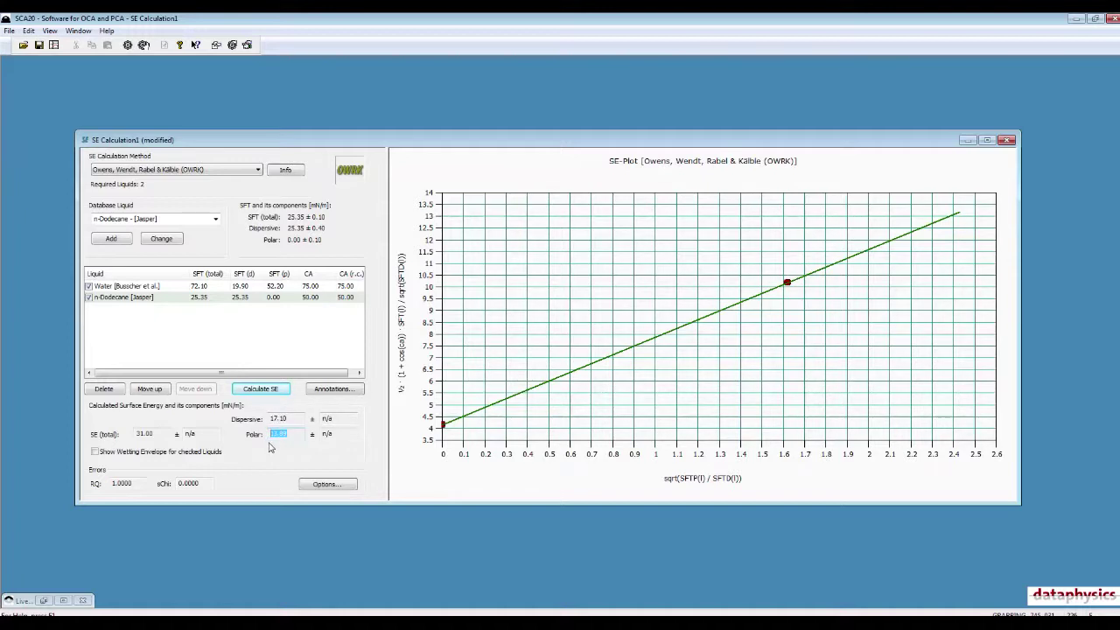